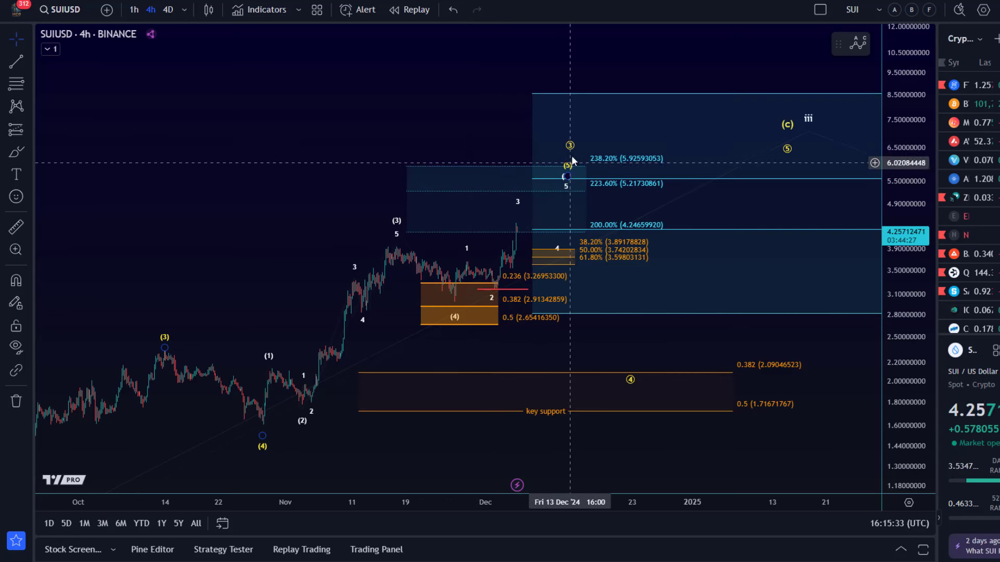
Nudge the wave 3 point and reset the wave ④ Fib levels to 0.382 at 2.247 and 0.5 at 1.820
left_click_drag(572, 149, 575, 161)
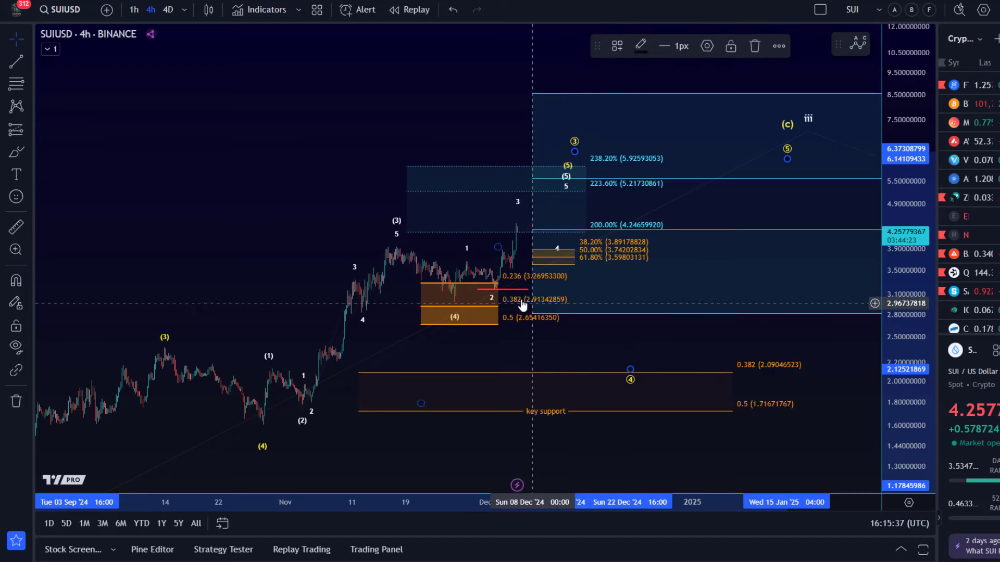
left_click(732, 248)
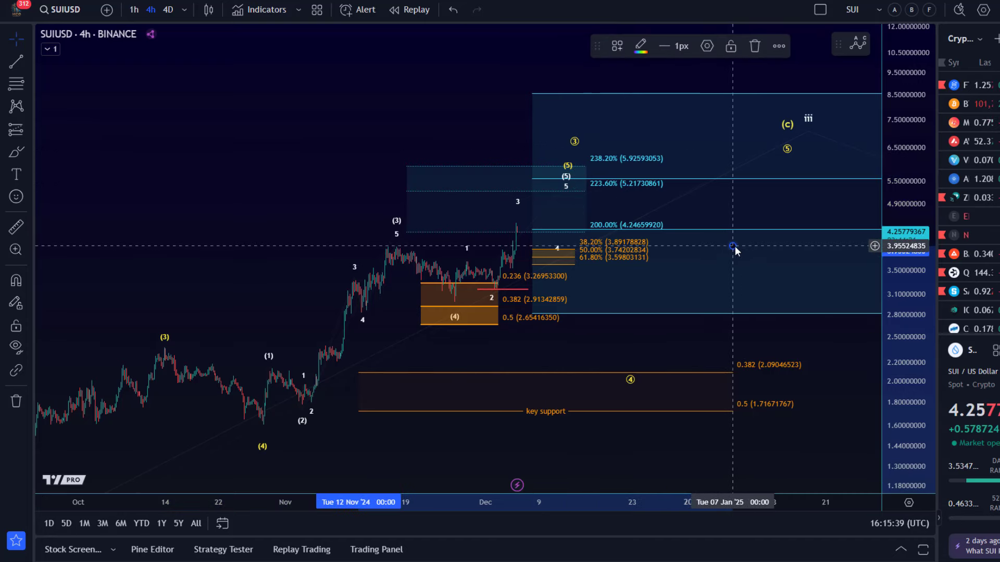
left_click_drag(734, 250, 772, 229)
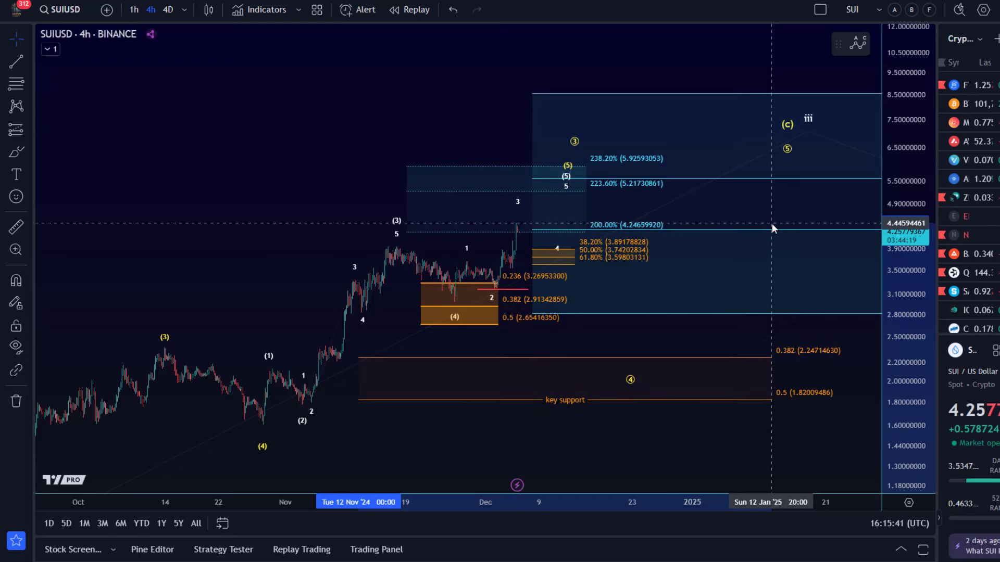
Settle the wave ④ point inside the support zone and raise wave ⑤ toward the (c) target
mouse_move(629, 380)
left_mouse_down()
mouse_move(663, 365)
mouse_move(669, 375)
left_mouse_up()
left_click_drag(774, 314, 762, 318)
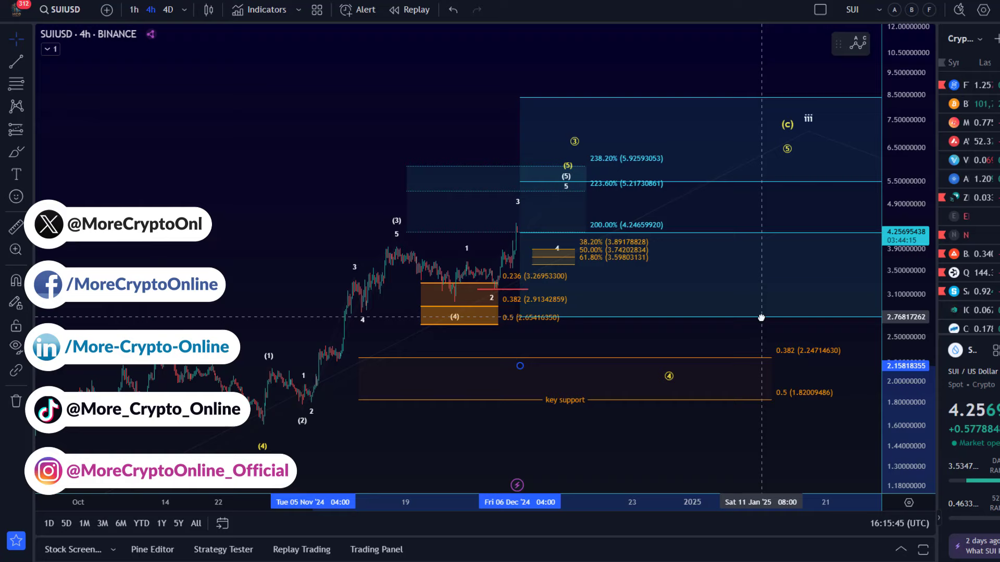
left_click_drag(488, 102, 317, 89)
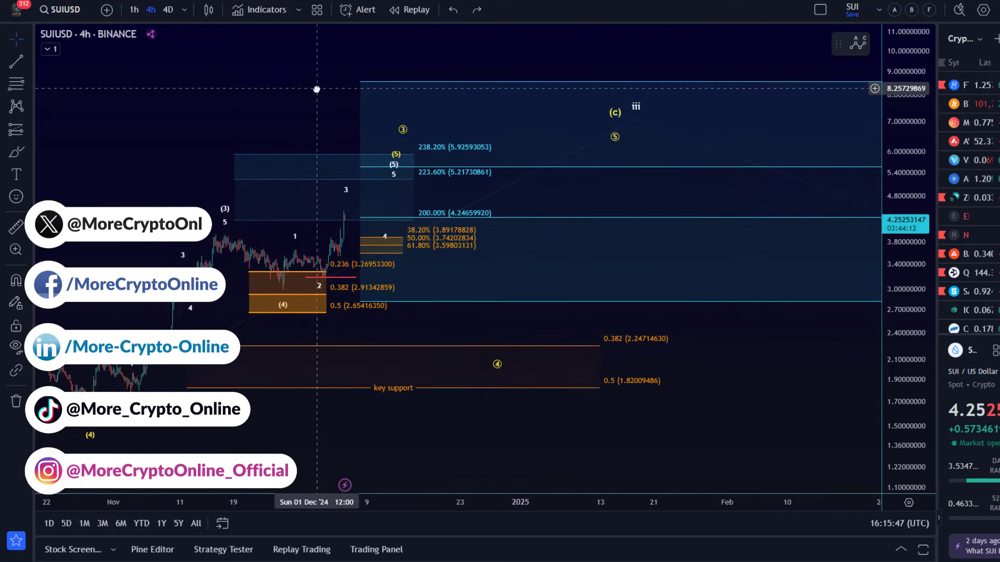
left_click_drag(614, 146, 617, 111)
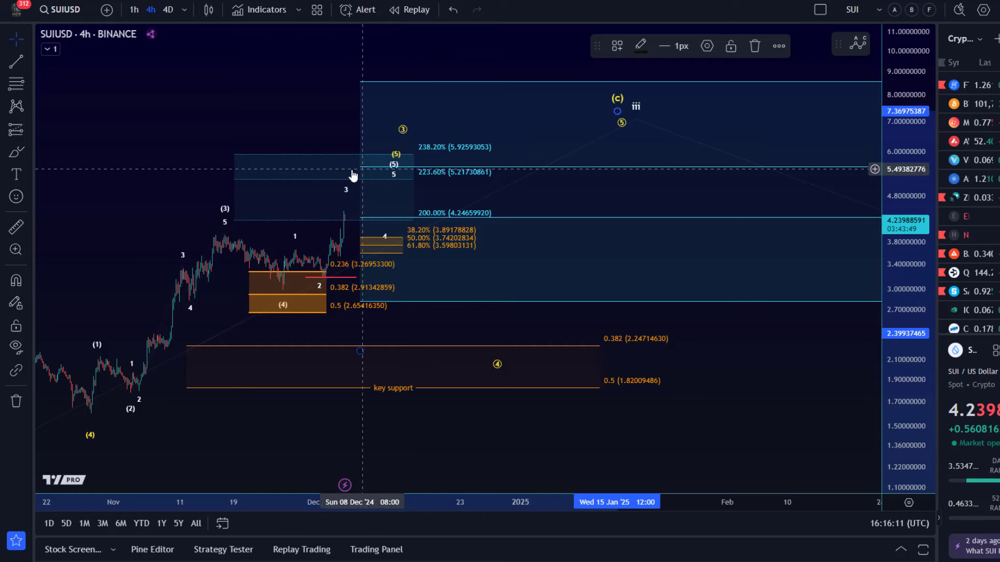
left_click_drag(207, 123, 310, 110)
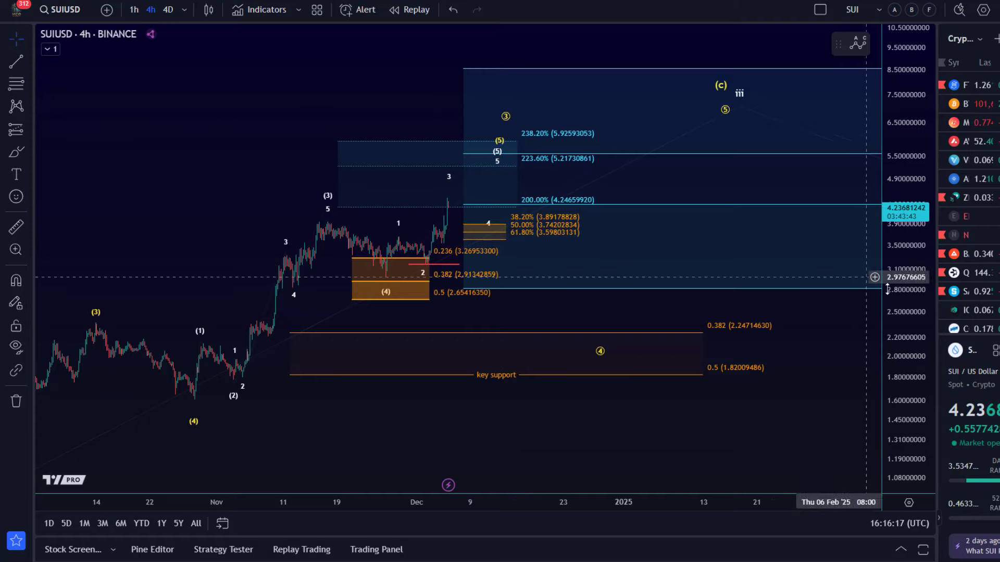
scroll(235, 181, "up", 2)
scroll(237, 168, "up", 1)
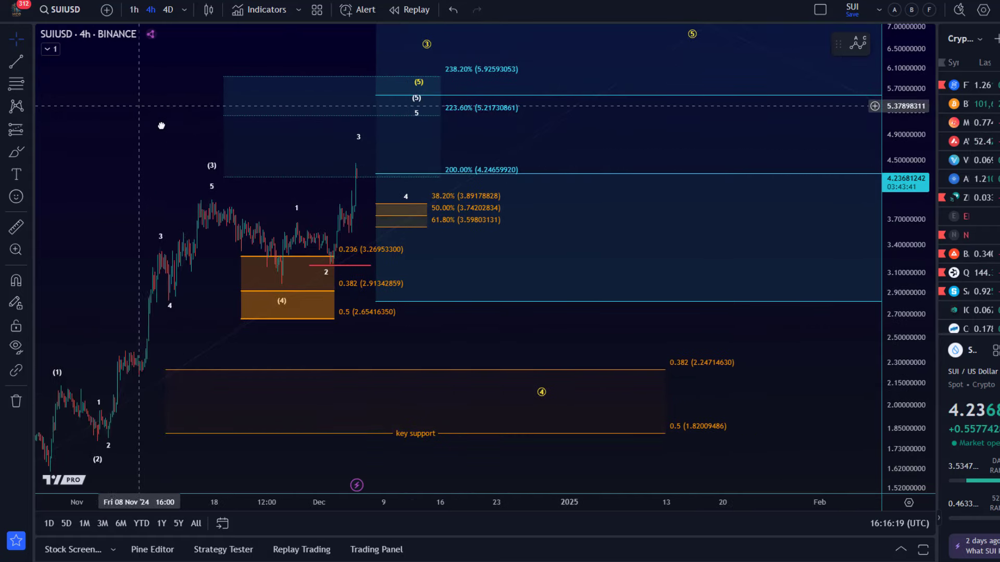
scroll(239, 157, "up", 1)
scroll(242, 145, "up", 1)
scroll(245, 137, "up", 1)
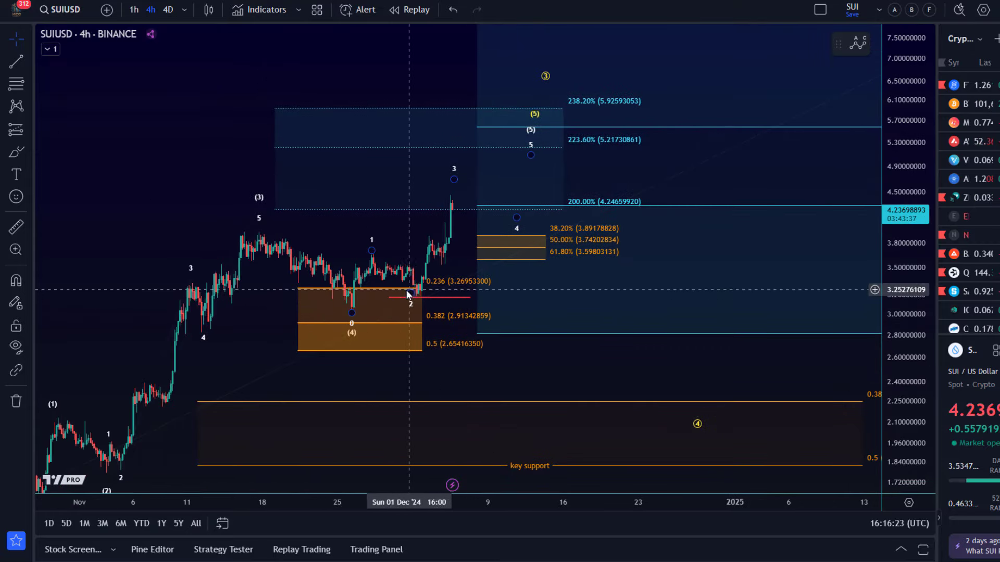
Move the minor wave (4) point down onto the low and deselect the wave count
mouse_move(352, 312)
left_mouse_down()
mouse_move(339, 320)
mouse_move(350, 324)
left_mouse_up()
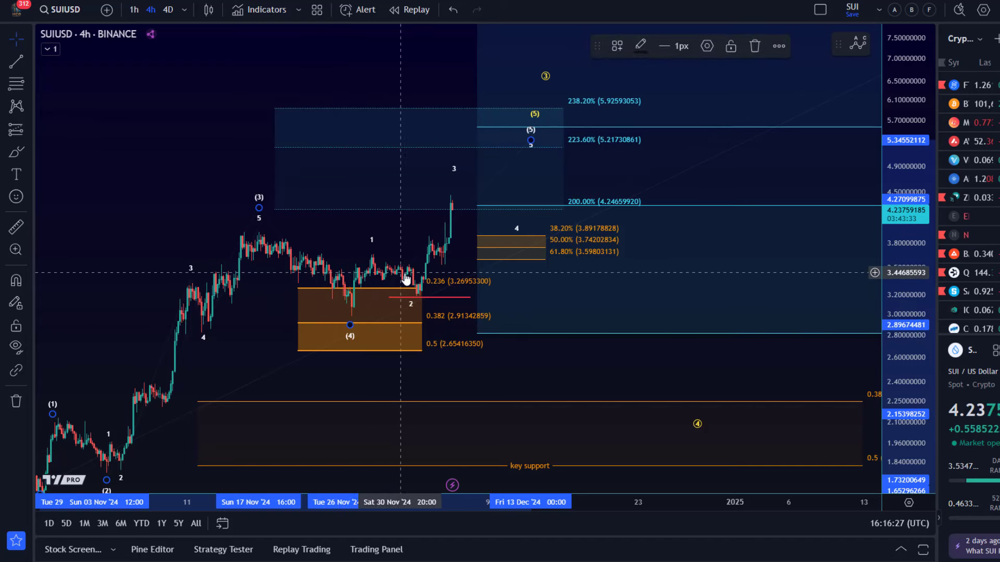
left_click(532, 142)
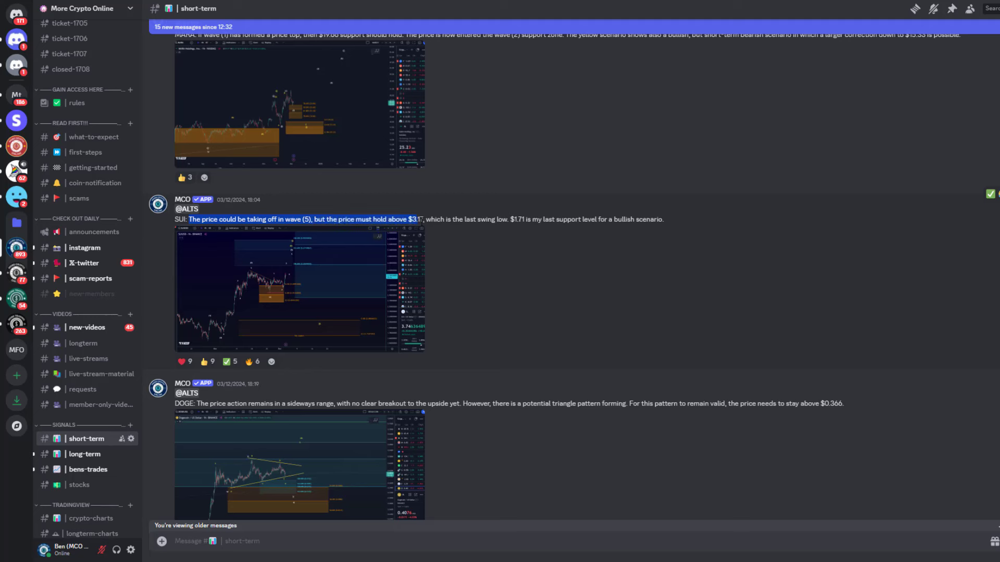
Enlarge the SUI chart image from the short-term channel post, then close the viewer
left_click(328, 283)
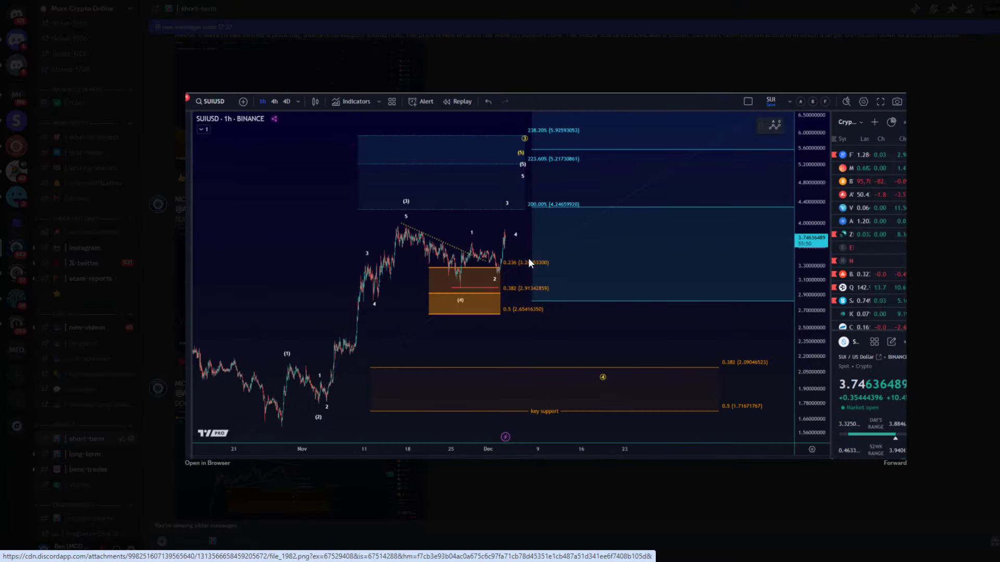
left_click(201, 475)
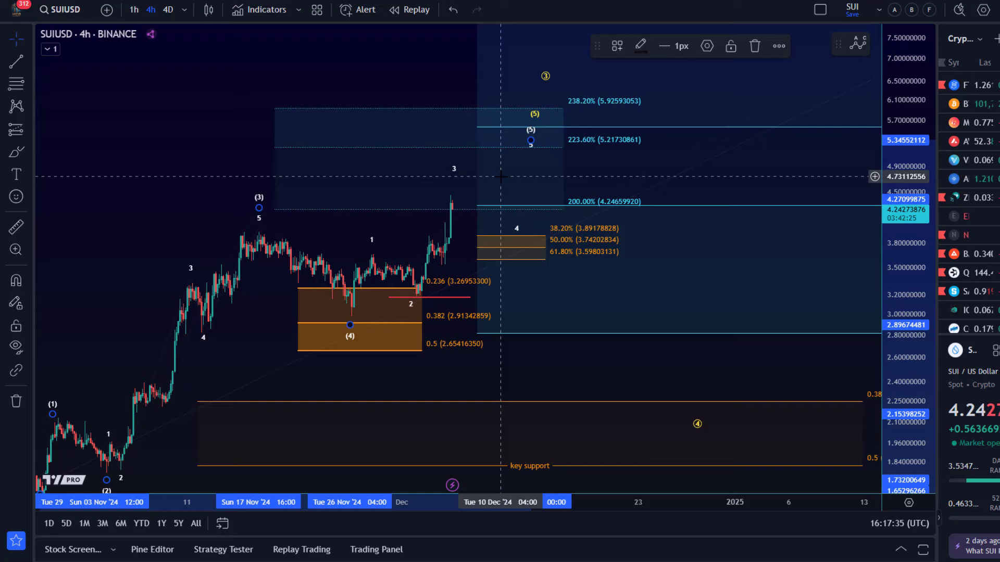
scroll(501, 178, "down", 3)
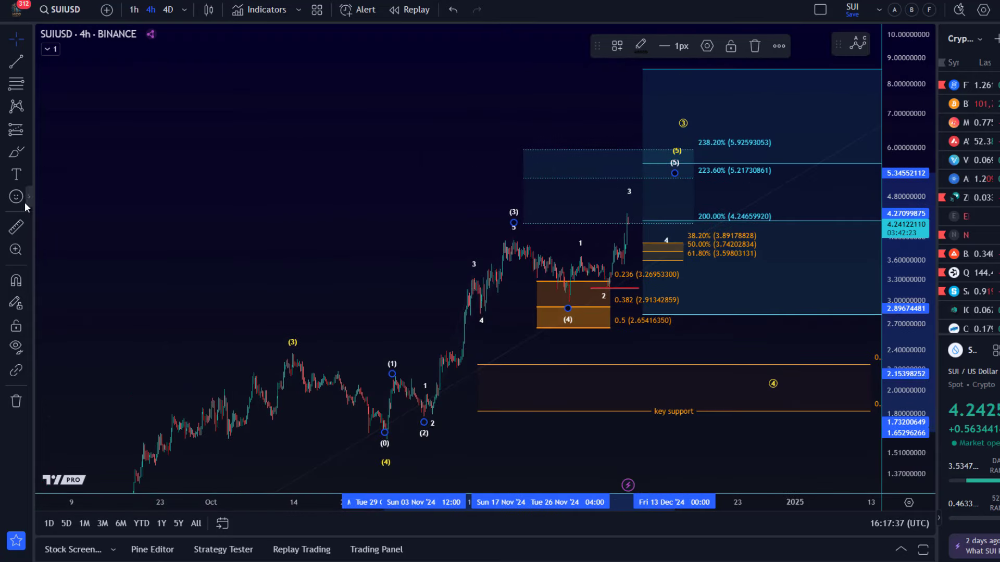
left_click(15, 153)
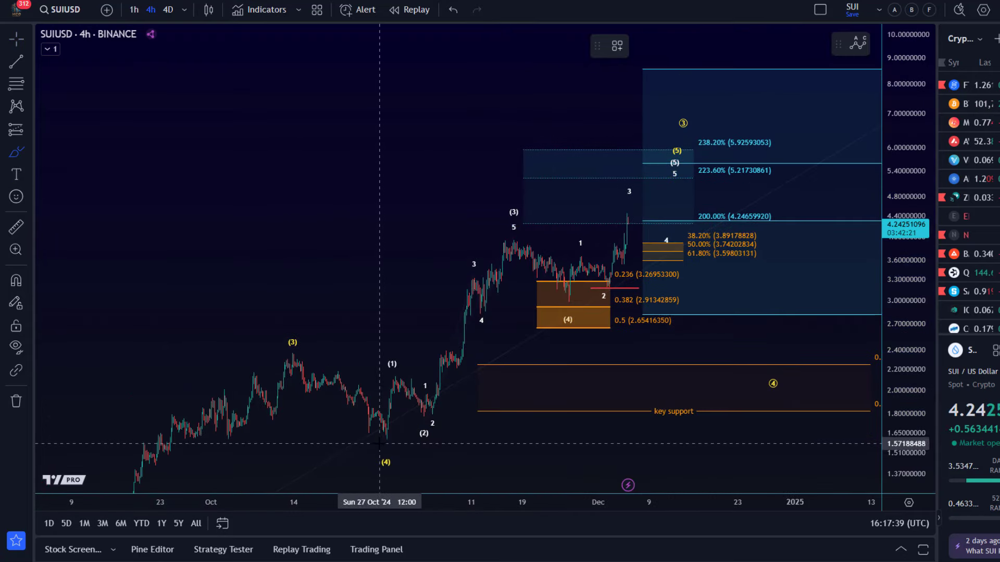
mouse_move(386, 438)
left_mouse_down()
mouse_move(489, 252)
mouse_move(539, 250)
mouse_move(576, 285)
mouse_move(654, 170)
left_mouse_up()
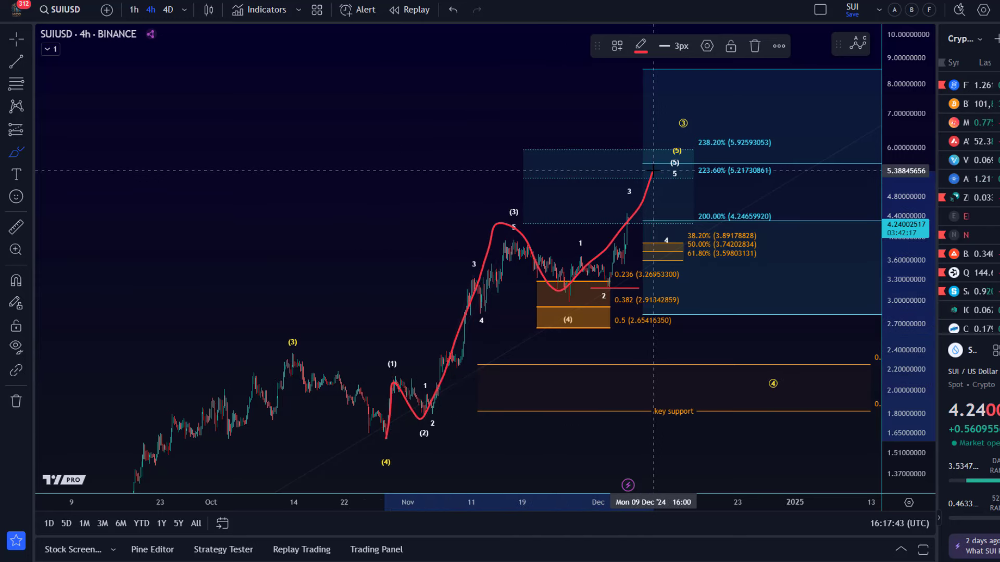
mouse_move(639, 205)
left_mouse_down()
mouse_move(680, 191)
mouse_move(695, 158)
left_mouse_up()
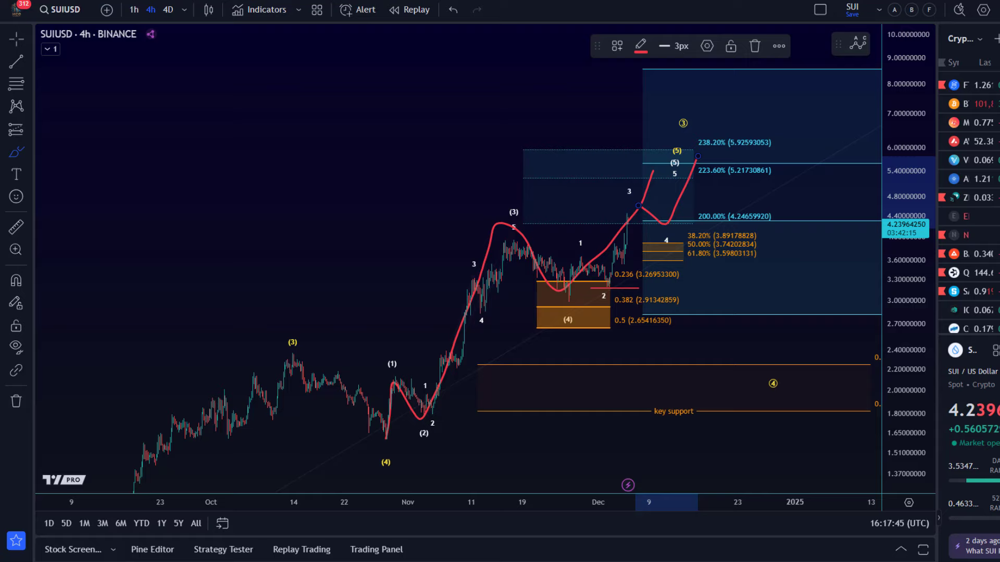
left_click(453, 10)
left_click(453, 10)
scroll(470, 204, "up", 3)
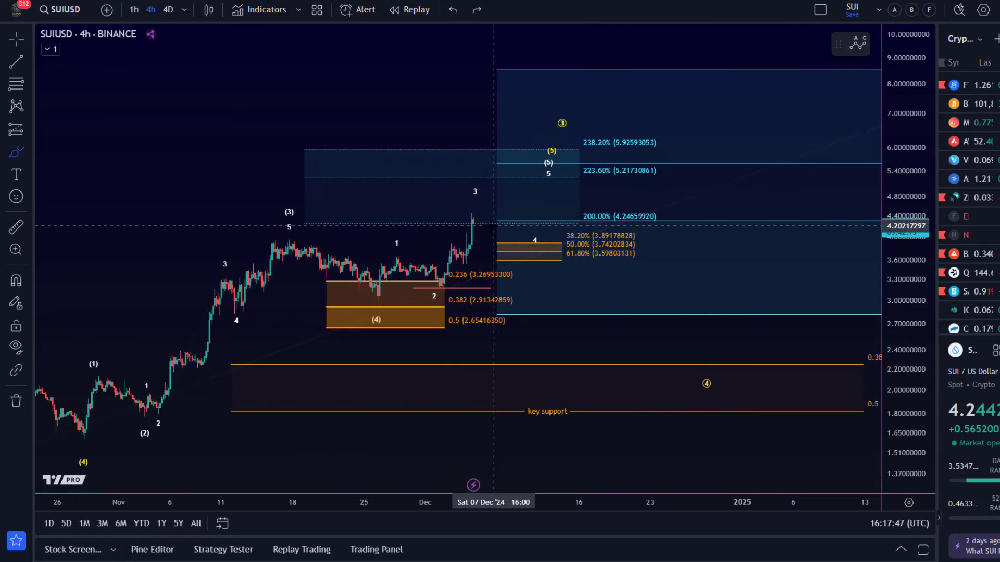
scroll(368, 196, "up", 2)
scroll(718, 195, "up", 2)
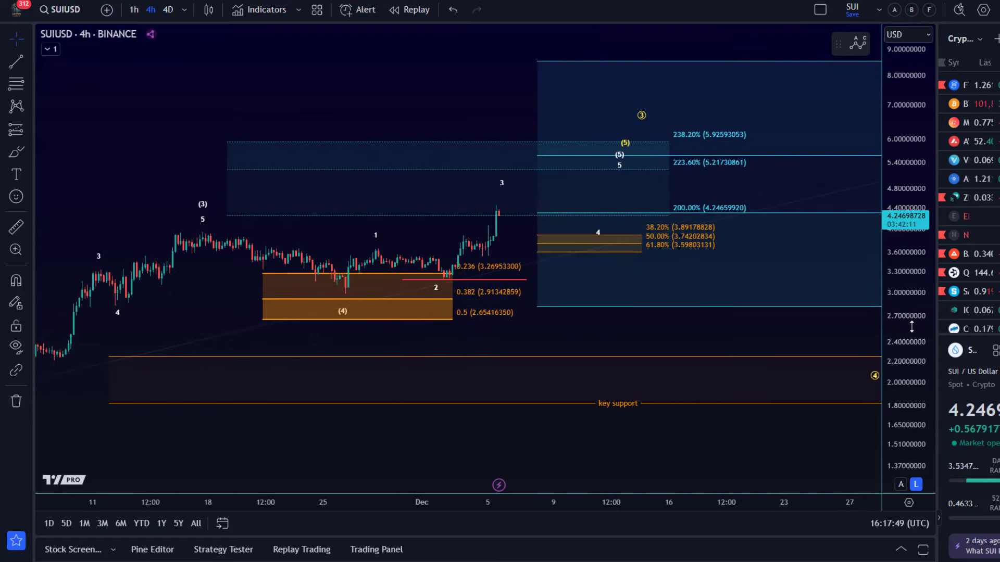
On an enlarged 1h chart, shift minor wave 3 later and rest wave 4 near 3.89
left_click_drag(898, 156, 875, 54)
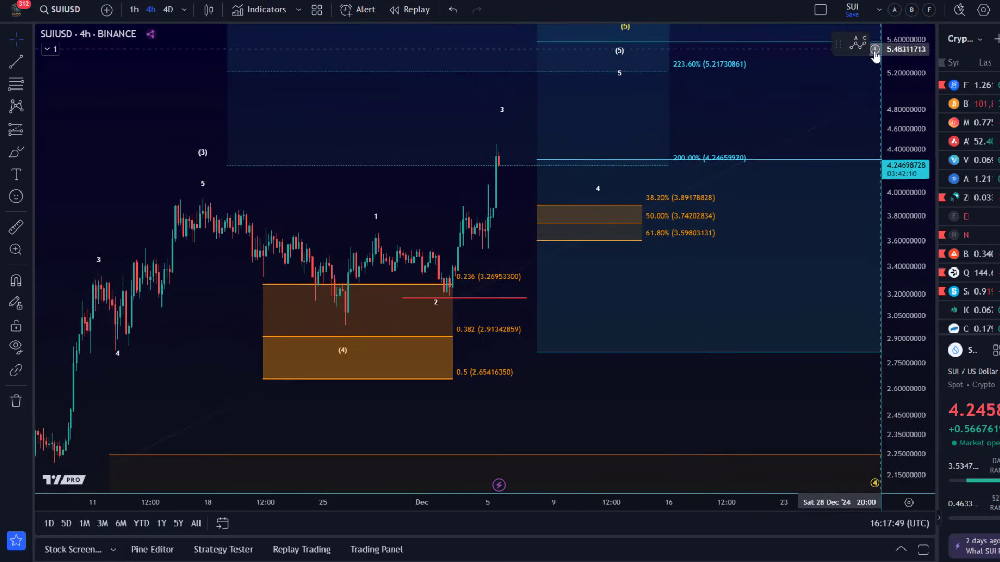
left_click(134, 9)
scroll(705, 283, "down", 2)
scroll(703, 285, "down", 2)
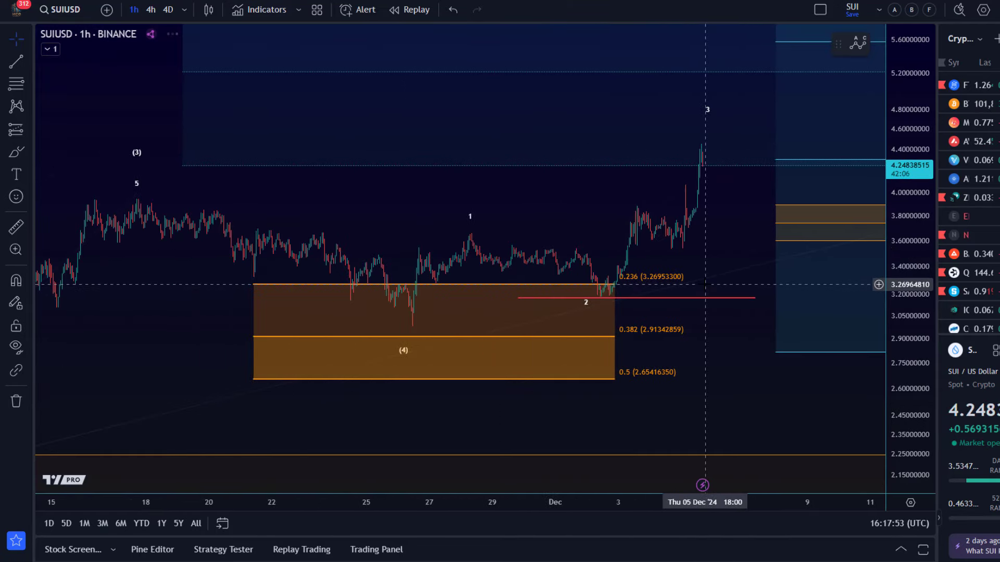
scroll(727, 343, "down", 2)
scroll(727, 343, "right", 5)
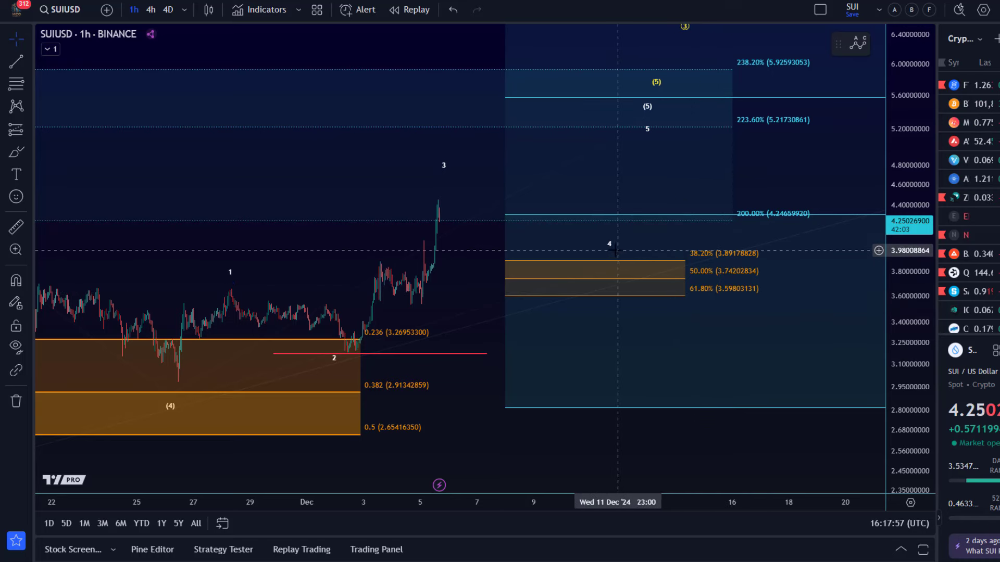
left_click_drag(609, 253, 575, 262)
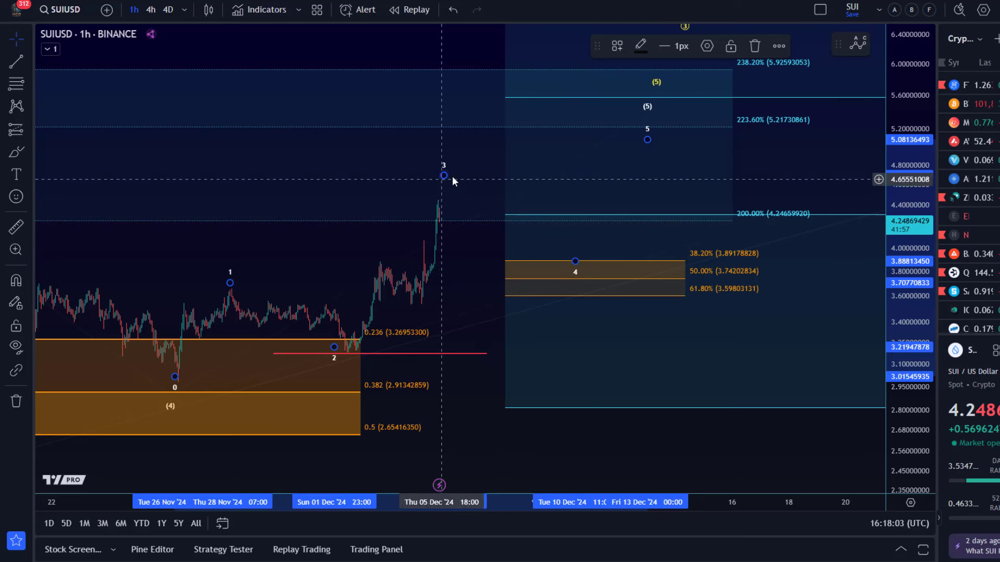
left_click_drag(452, 178, 464, 175)
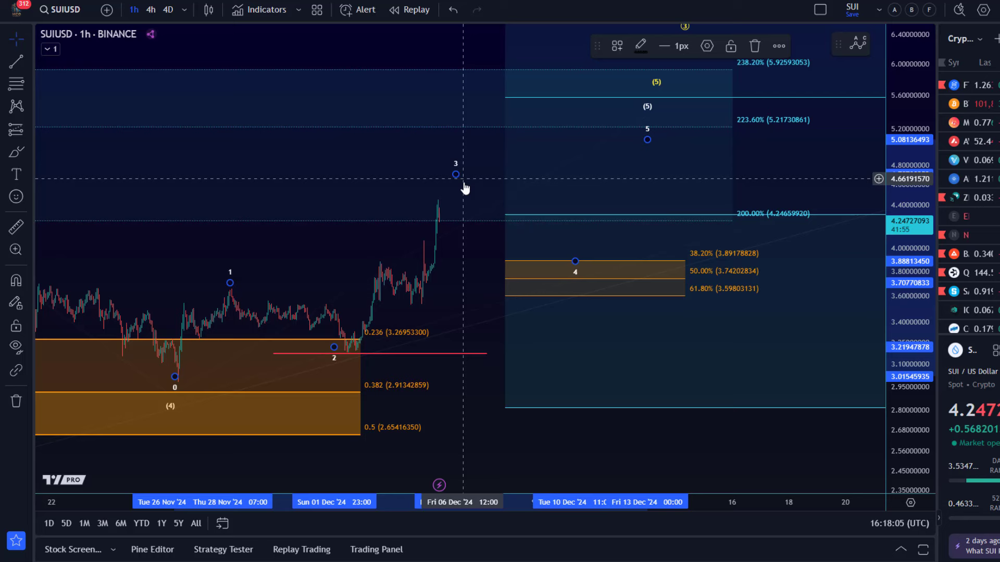
left_click_drag(575, 262, 570, 257)
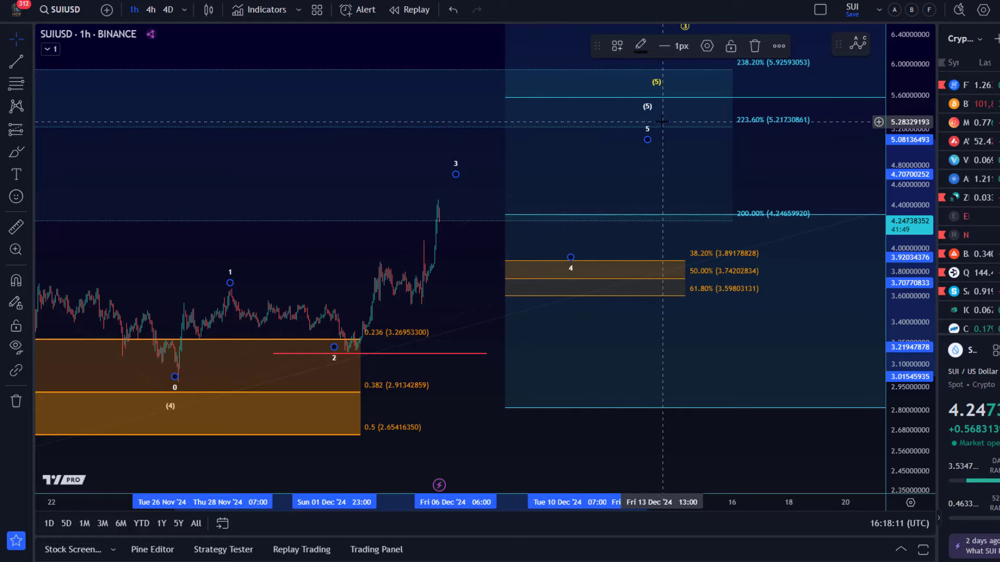
scroll(706, 170, "down", 5)
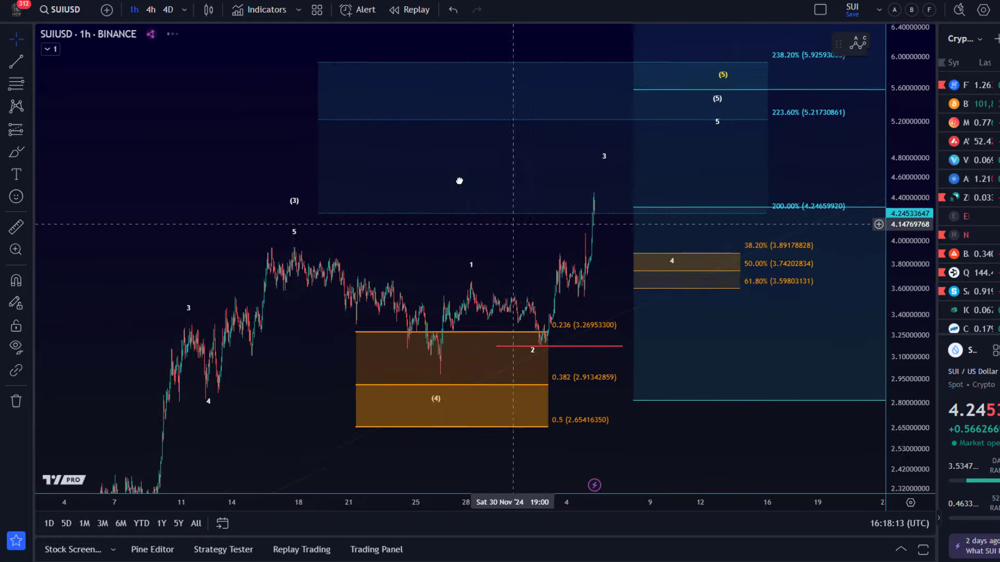
left_click_drag(459, 179, 242, 25)
scroll(241, 24, "down", 3)
mouse_move(805, 313)
left_mouse_down()
mouse_move(456, 254)
mouse_move(494, 273)
left_mouse_up()
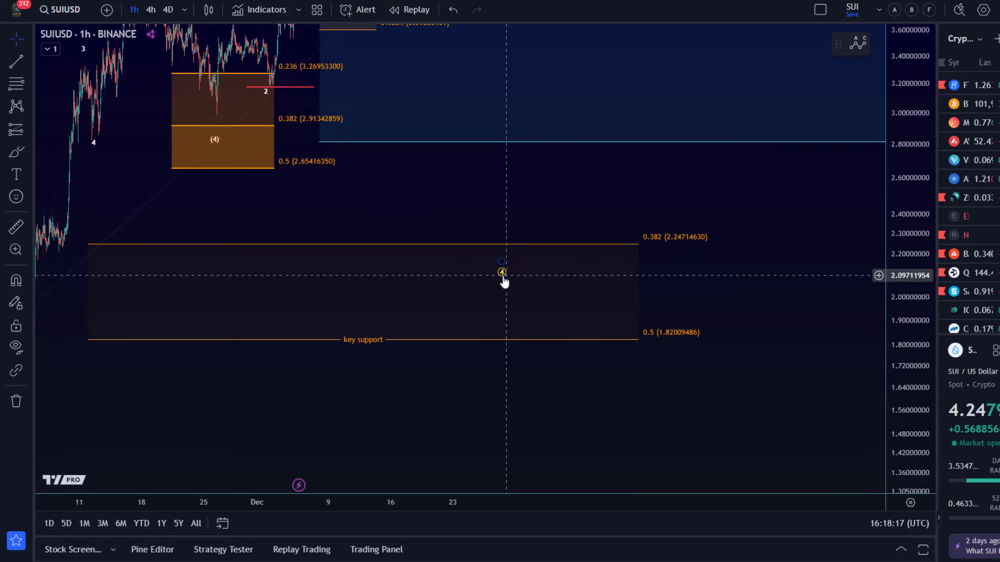
left_click(505, 281)
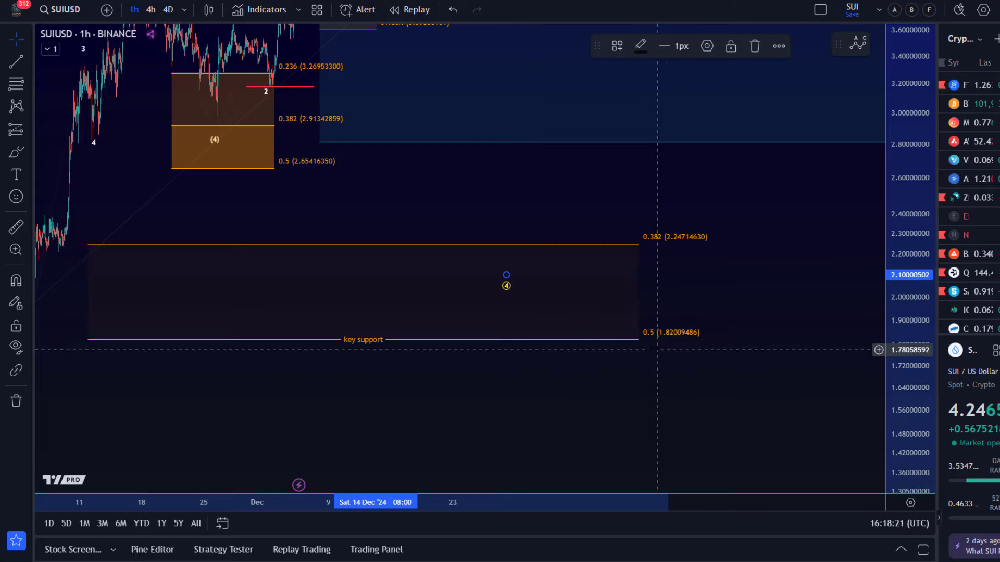
scroll(688, 344, "down", 3)
scroll(640, 367, "down", 2)
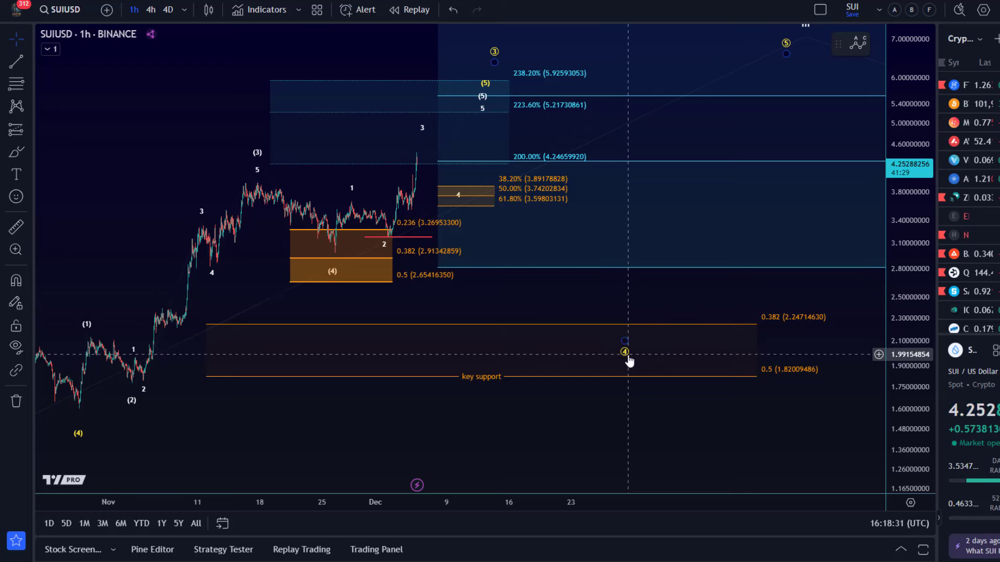
left_click_drag(762, 40, 676, 108)
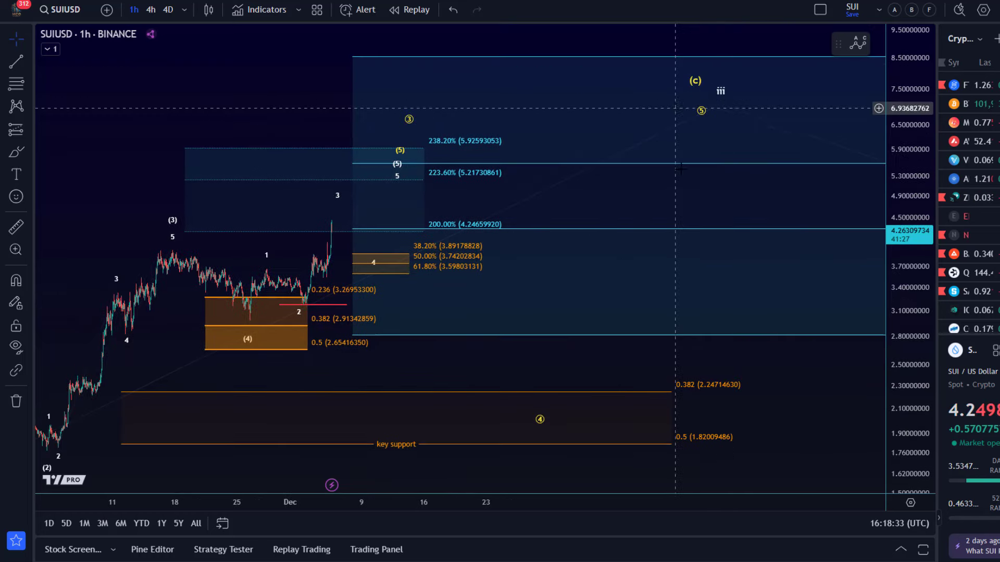